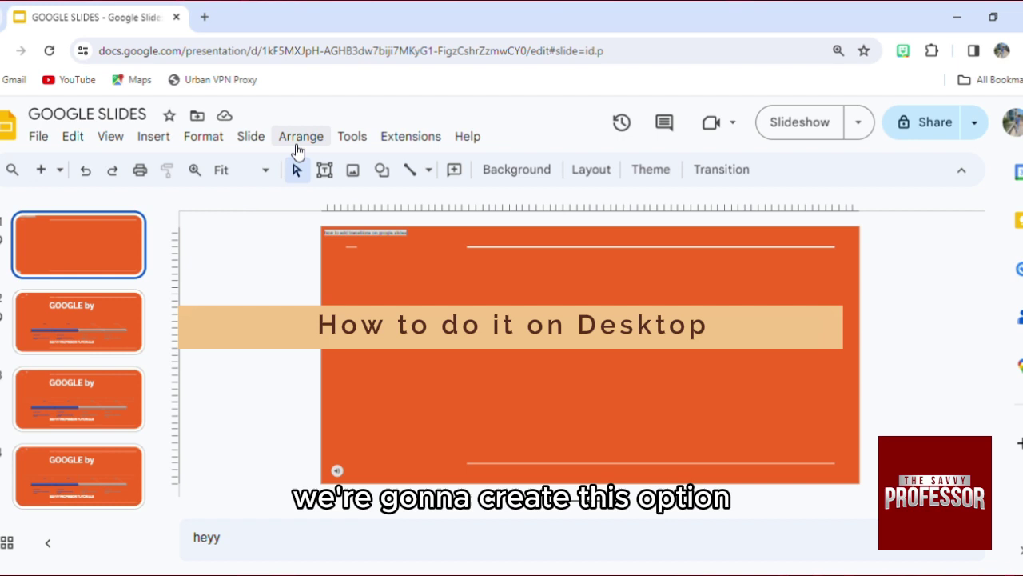
- Draw a text box near the slide's top-left and narrow it to a small width
left_click(334, 174)
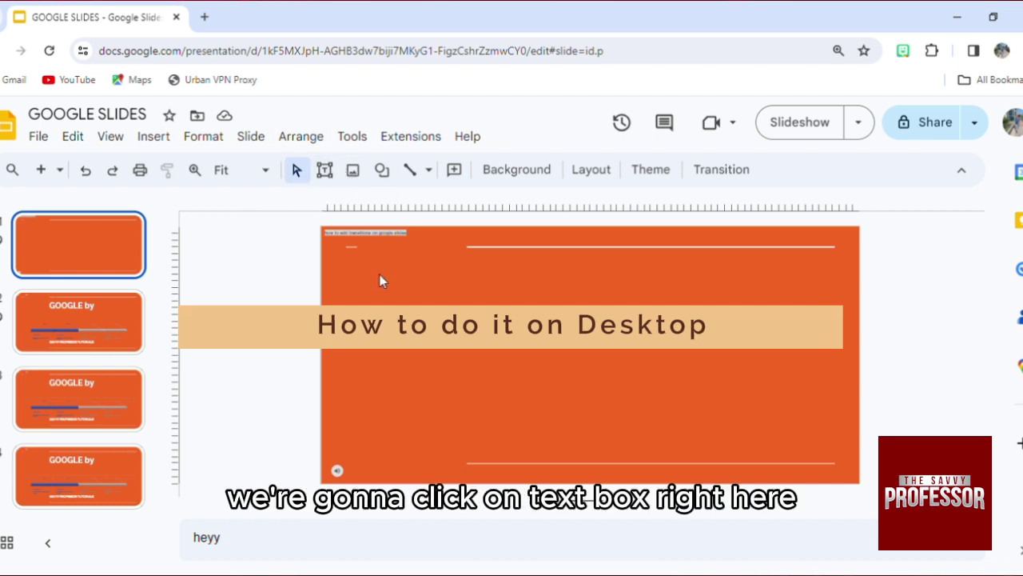
left_click(335, 177)
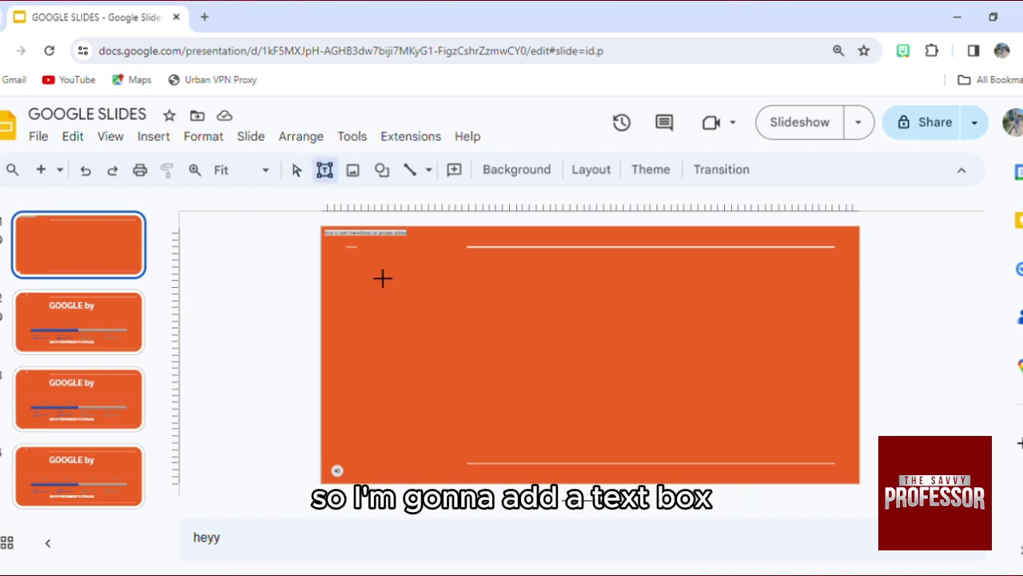
left_click(371, 270)
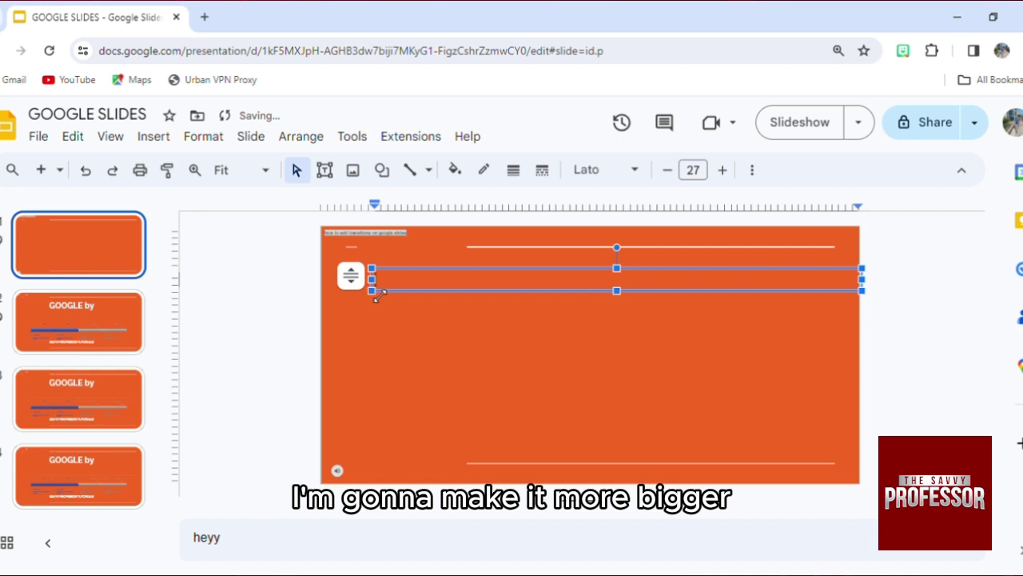
left_click_drag(379, 294, 405, 411)
left_click(405, 412)
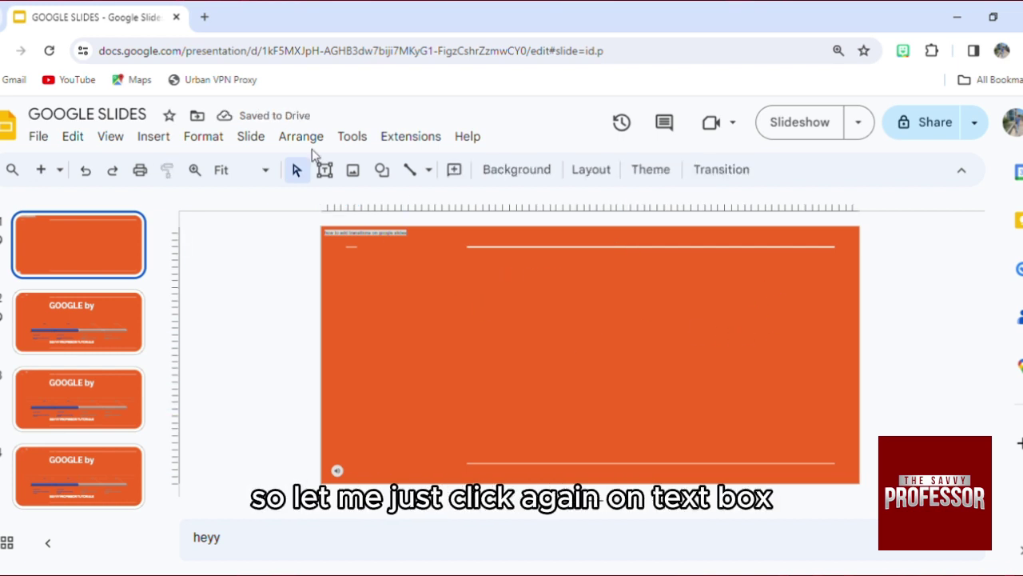
left_click(326, 172)
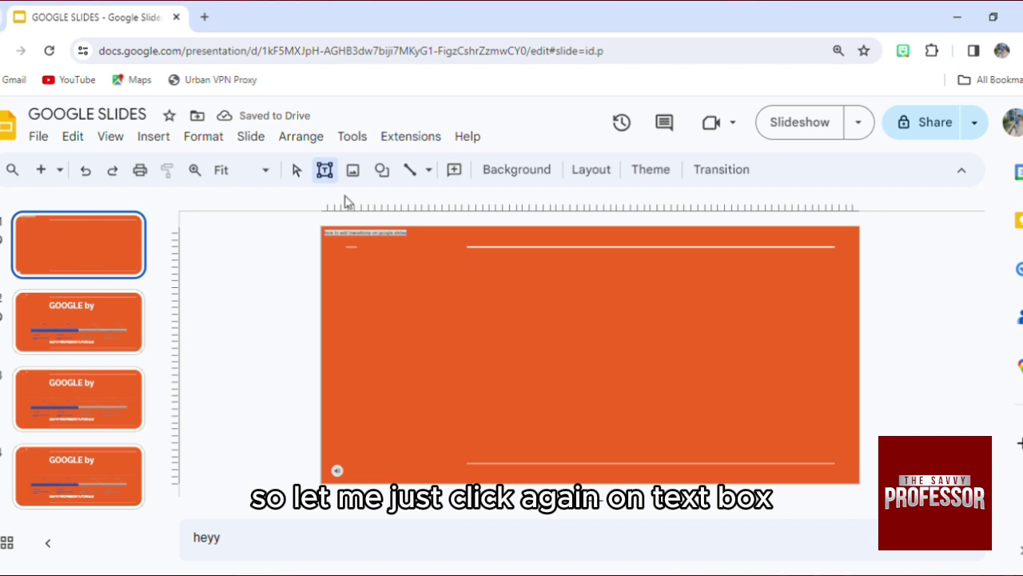
left_click(365, 262)
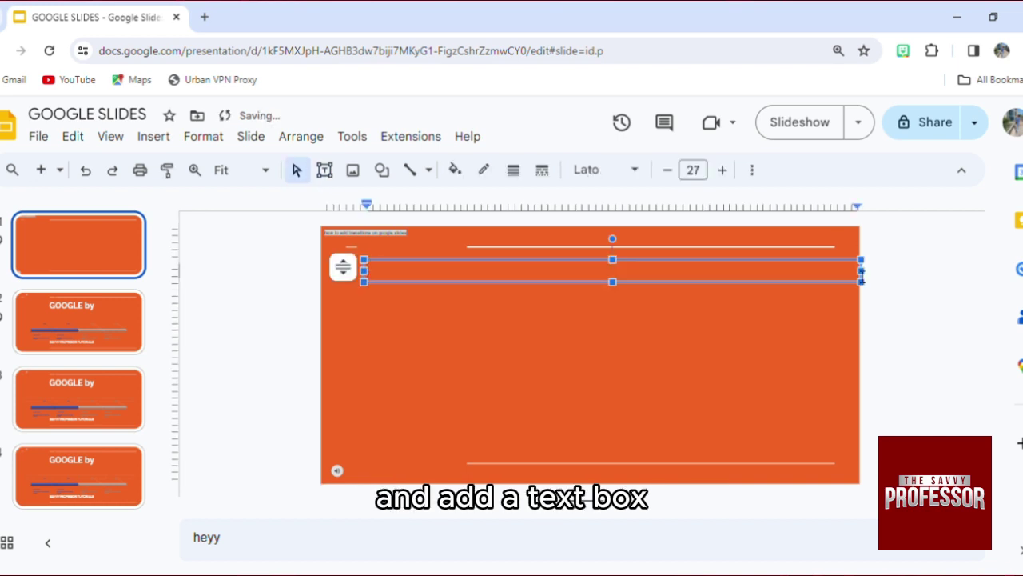
mouse_move(862, 272)
left_mouse_down()
mouse_move(472, 295)
mouse_move(431, 473)
left_mouse_up()
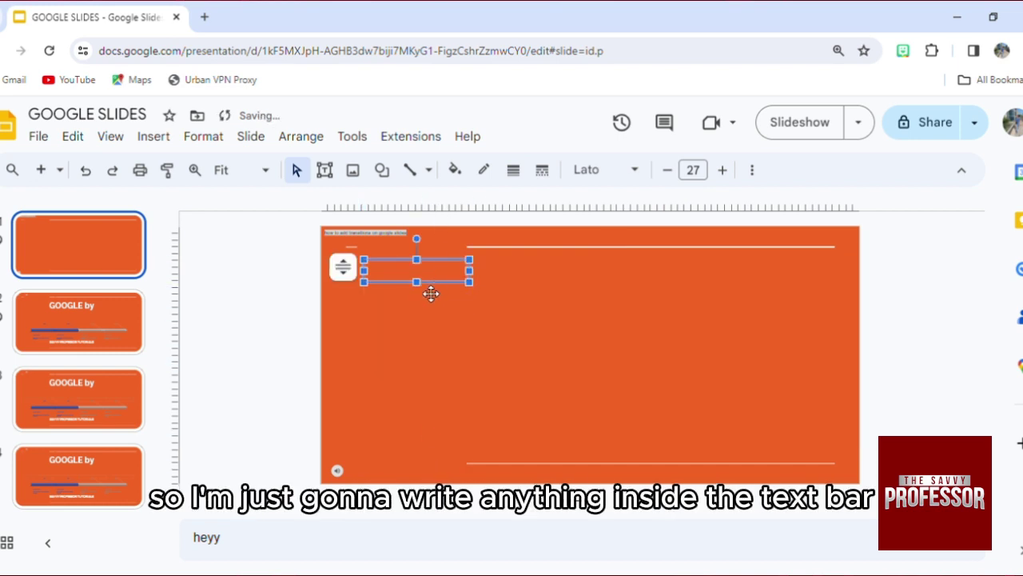
- Type Jjl in the text box and add blank lines to stretch it into a tall column
left_click(388, 270)
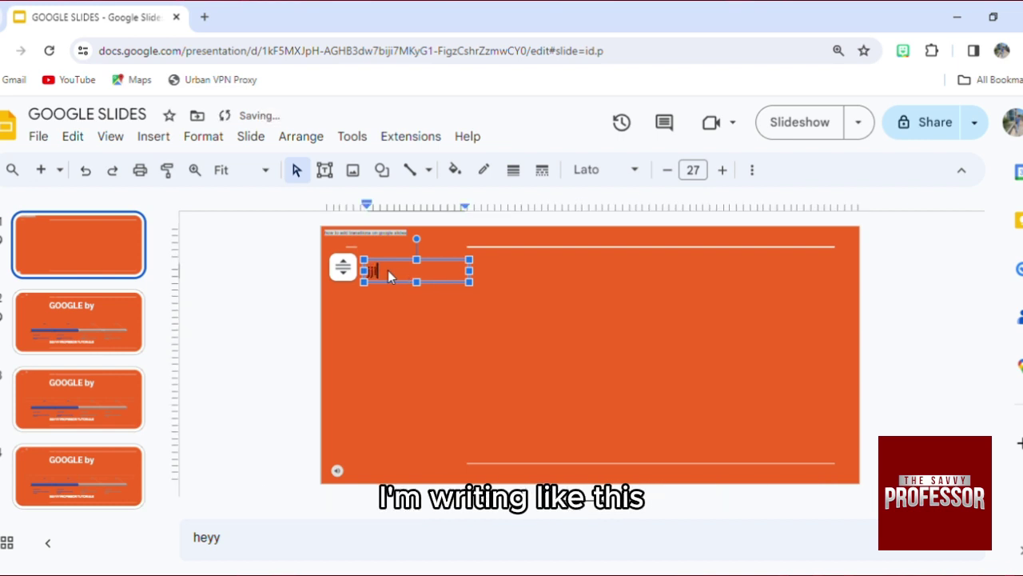
key("Return")
key("Return")
key("Return")
key("Return")
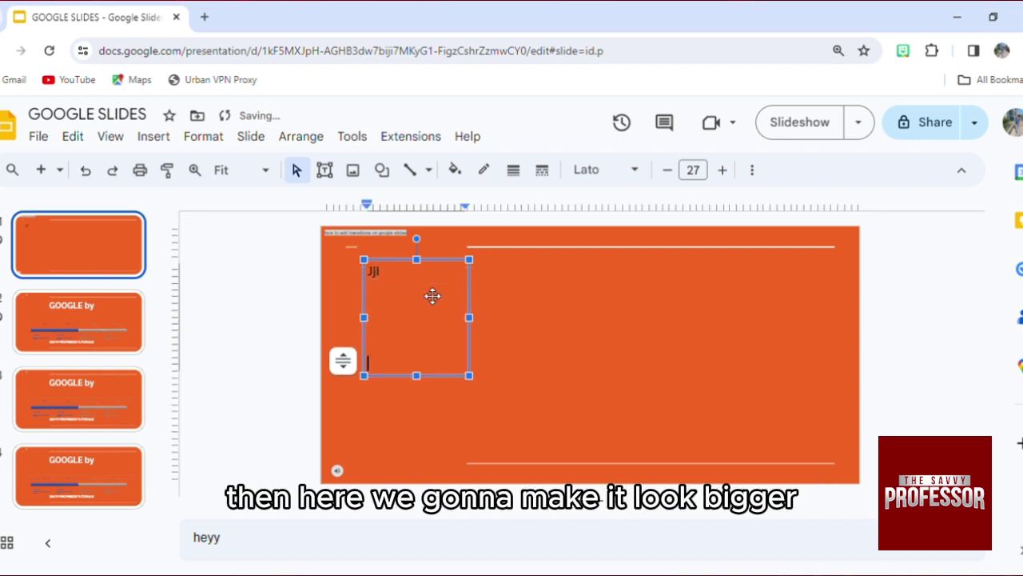
key("Return")
key("Return")
key("Return")
key("Return")
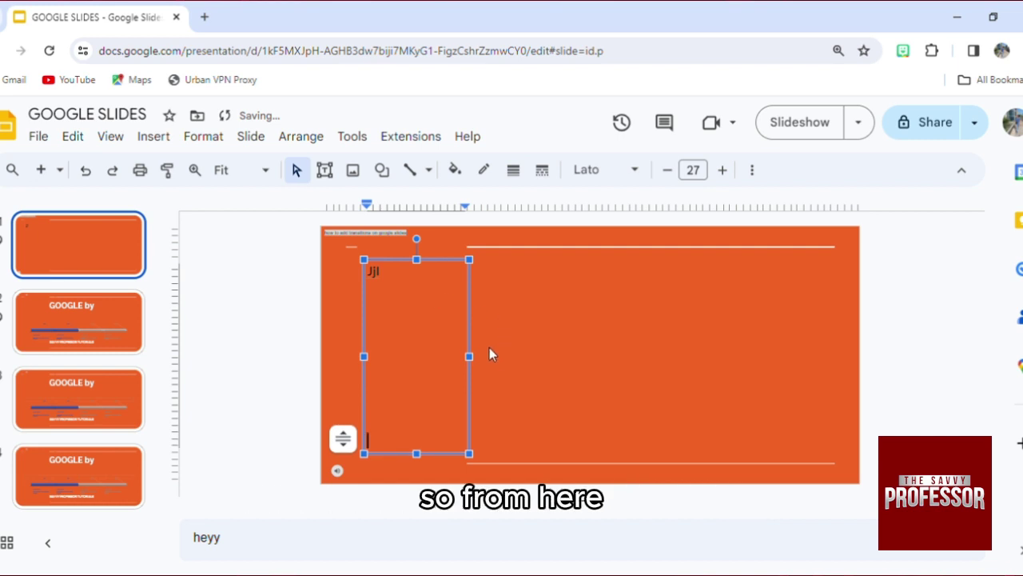
- Give the panel a black border and place copies at the slide's middle and right
left_click(485, 170)
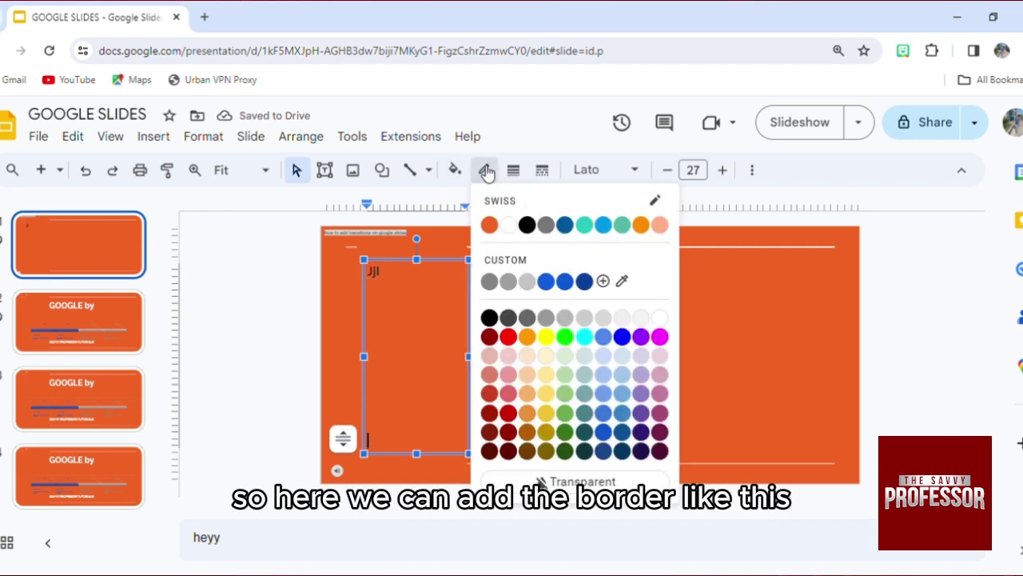
left_click(526, 225)
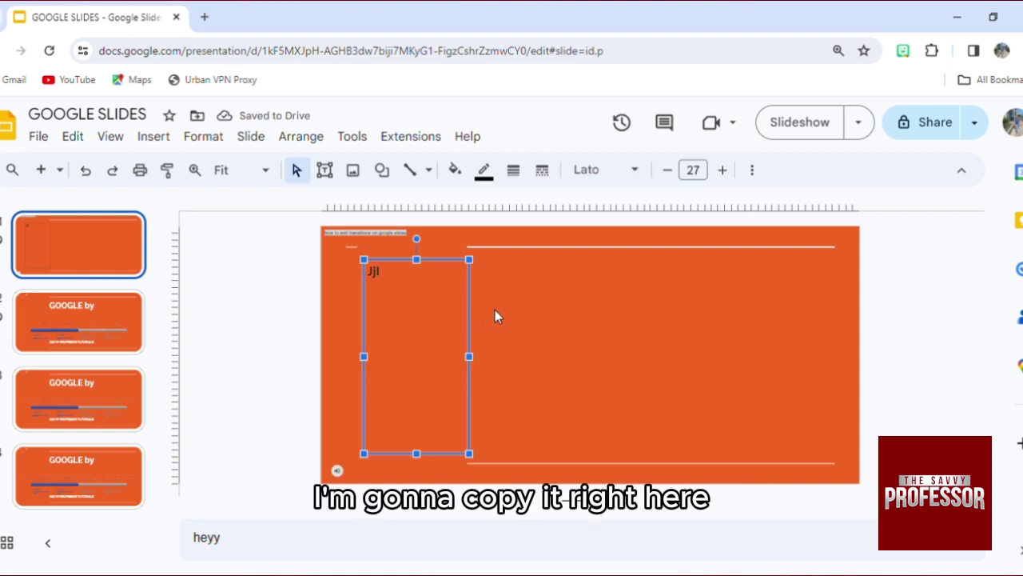
key("ctrl+v")
key("ctrl+v")
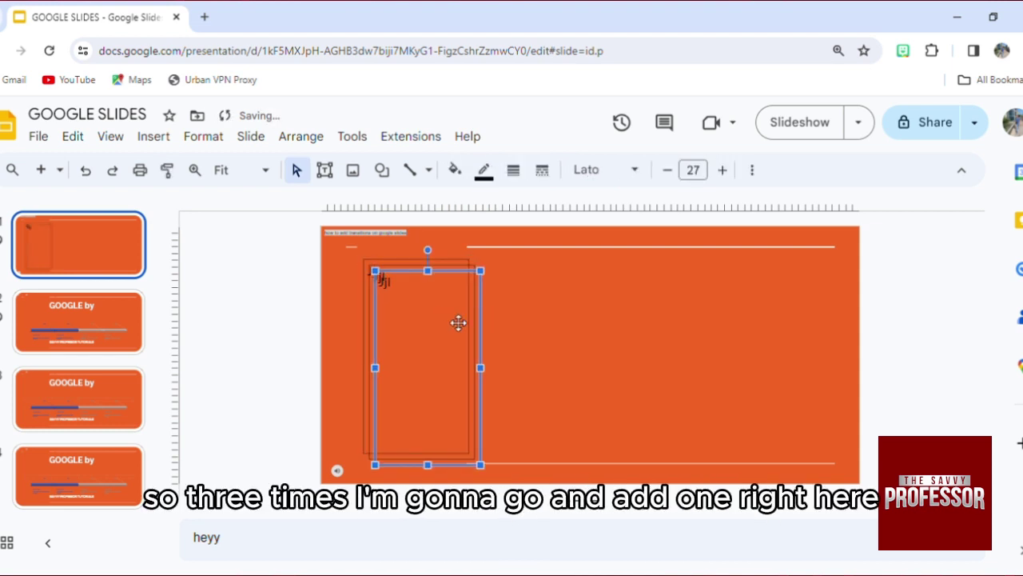
mouse_move(459, 322)
left_mouse_down()
mouse_move(703, 323)
mouse_move(743, 312)
left_mouse_up()
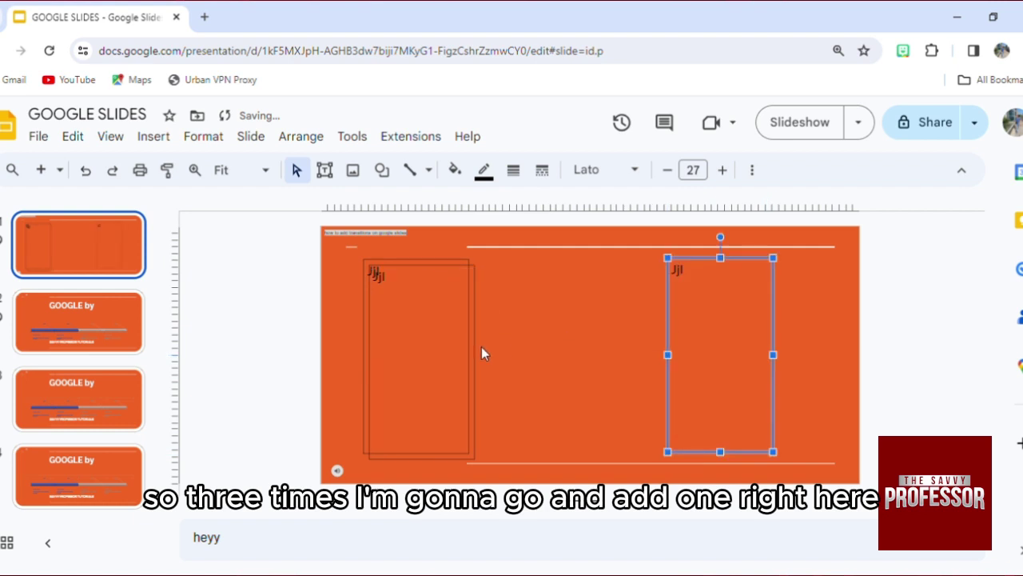
left_click_drag(440, 344, 591, 333)
left_click(403, 316)
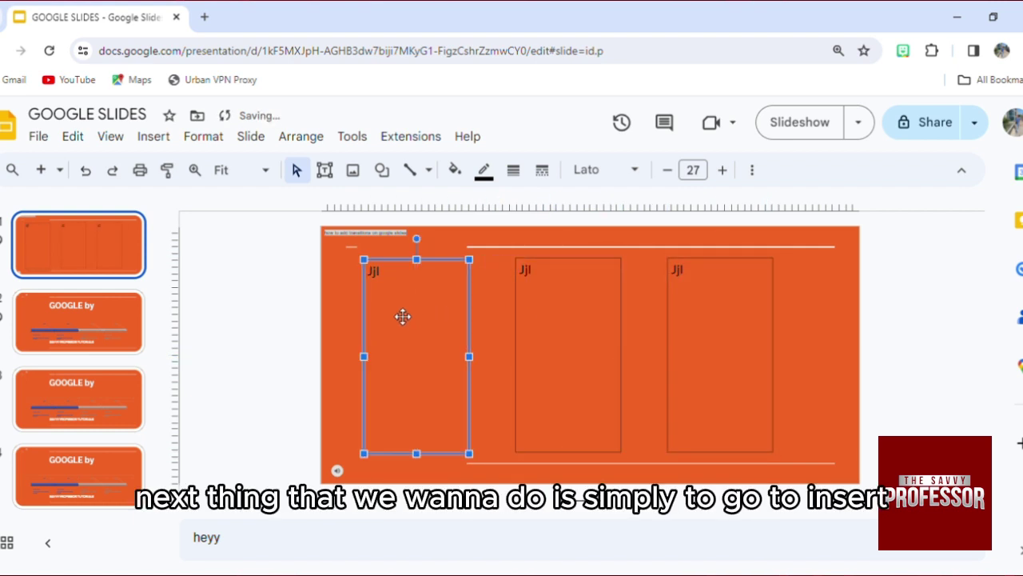
left_click(153, 135)
mouse_move(181, 165)
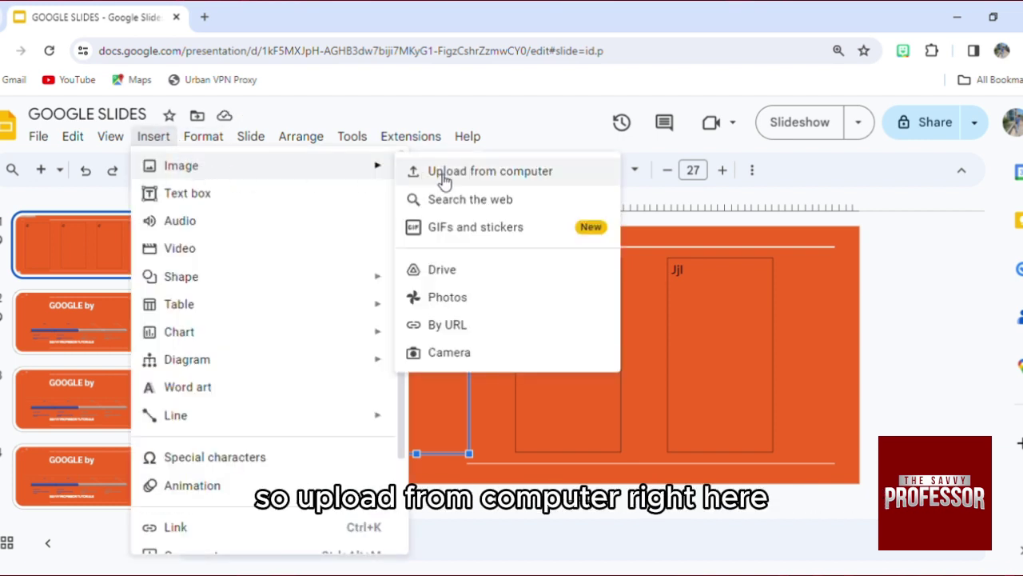
left_click(440, 178)
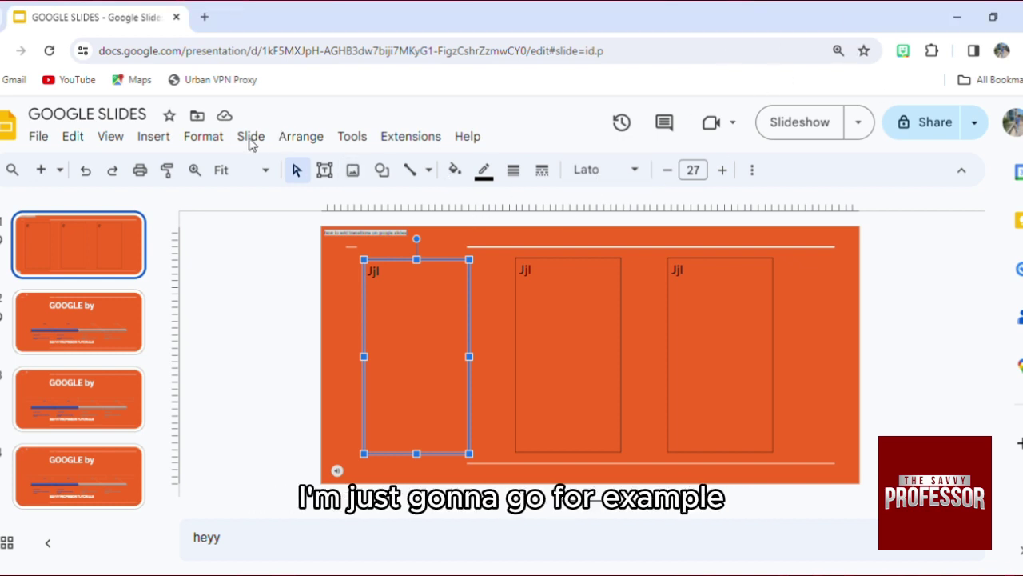
left_click(156, 138)
mouse_move(182, 166)
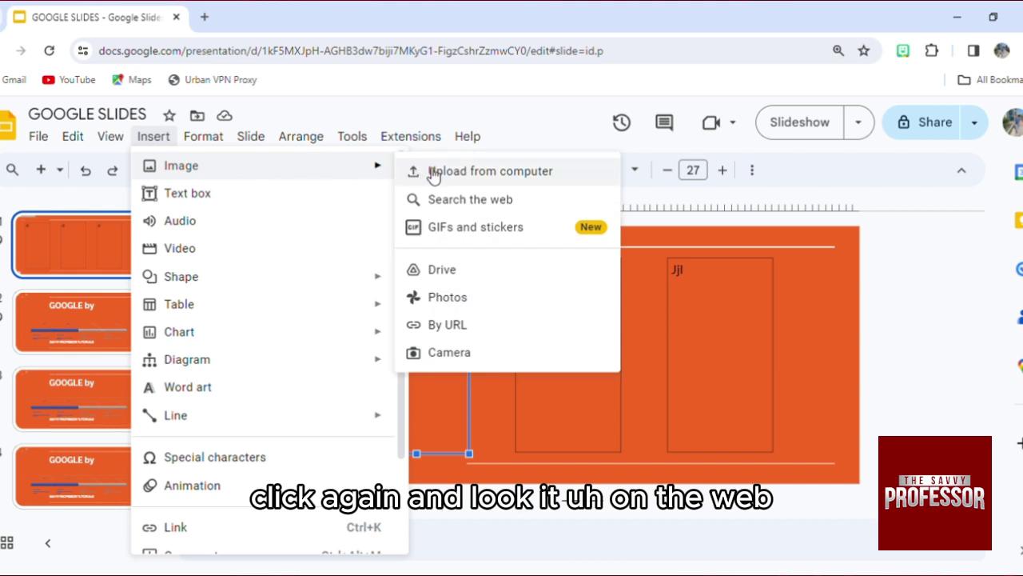
left_click(447, 199)
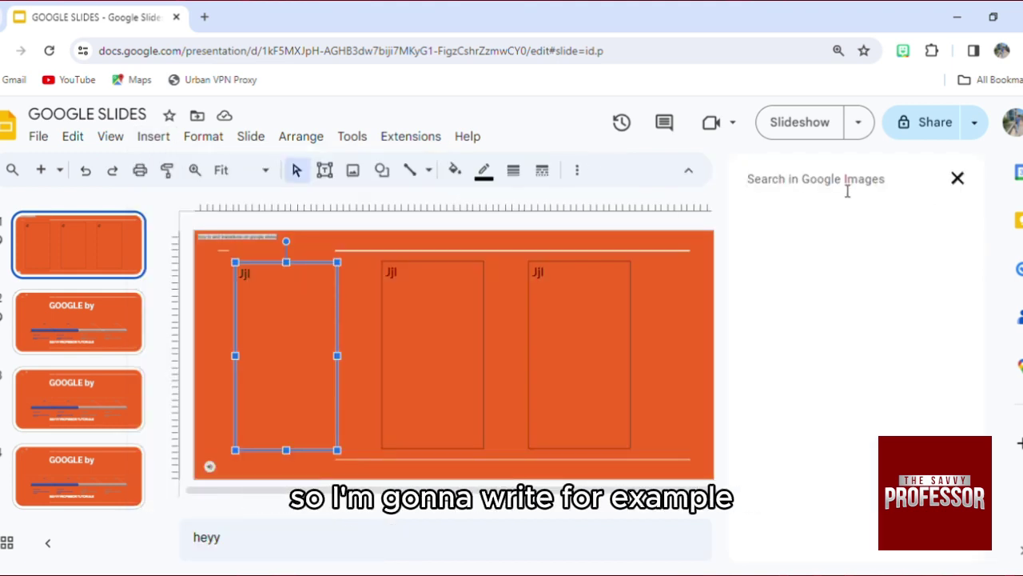
left_click(847, 190)
type("Sta")
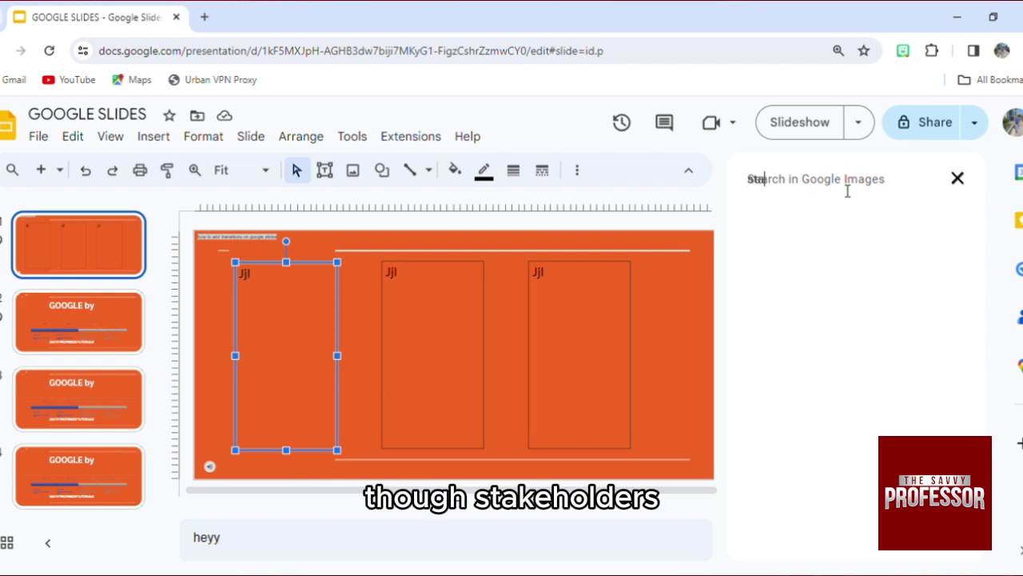
type("keholde")
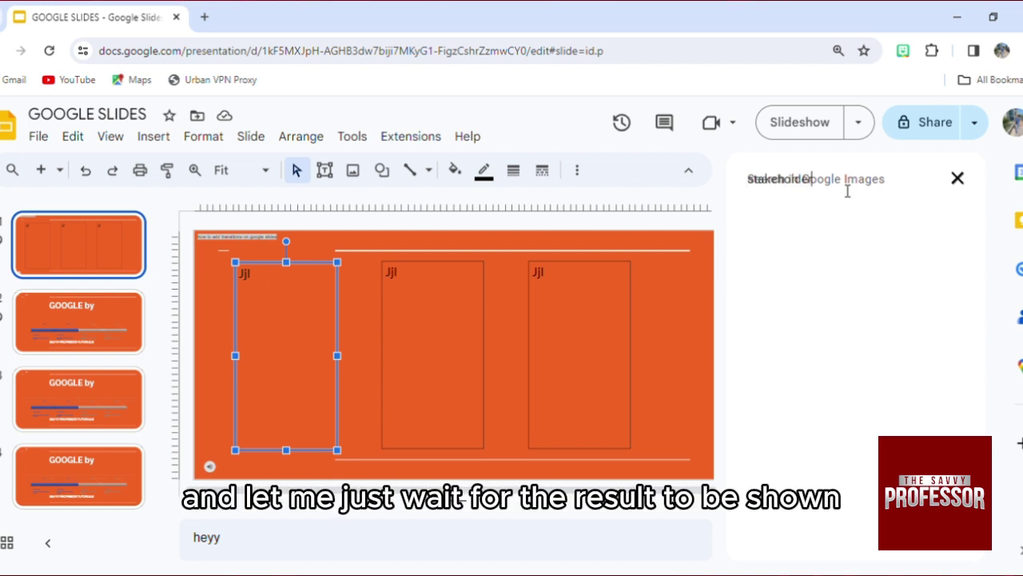
left_click(959, 180)
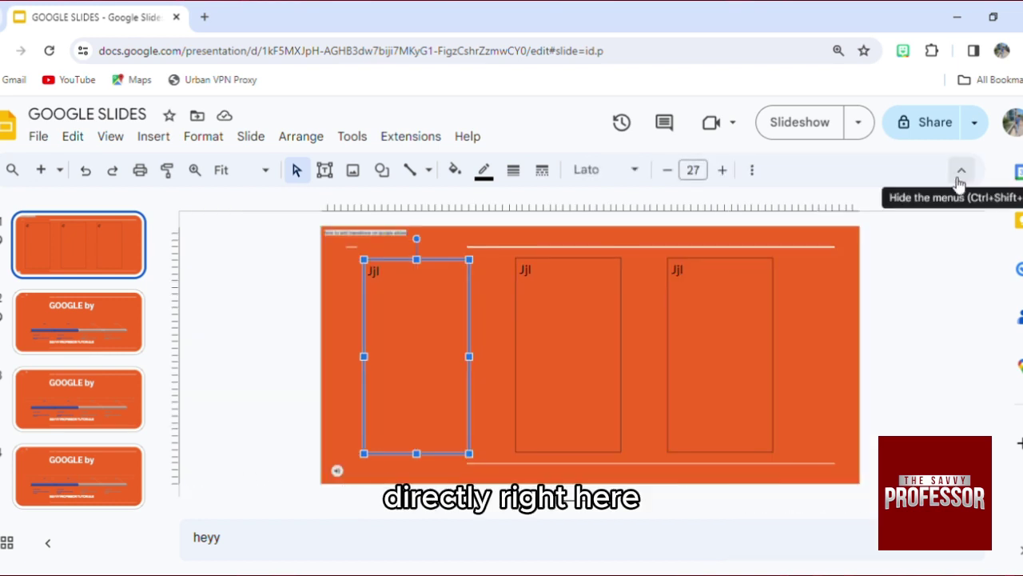
left_click(156, 137)
key("Escape")
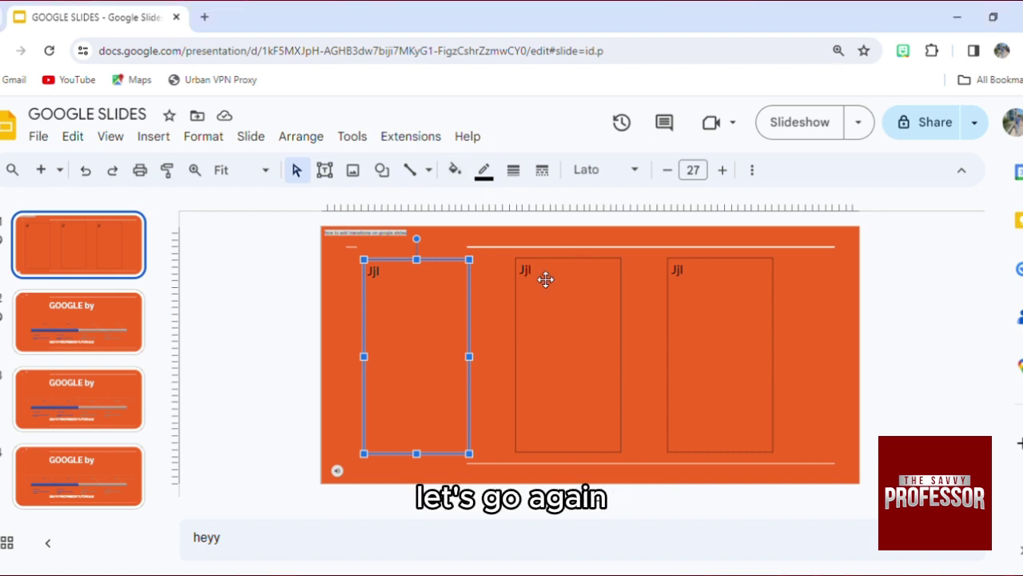
left_click(154, 137)
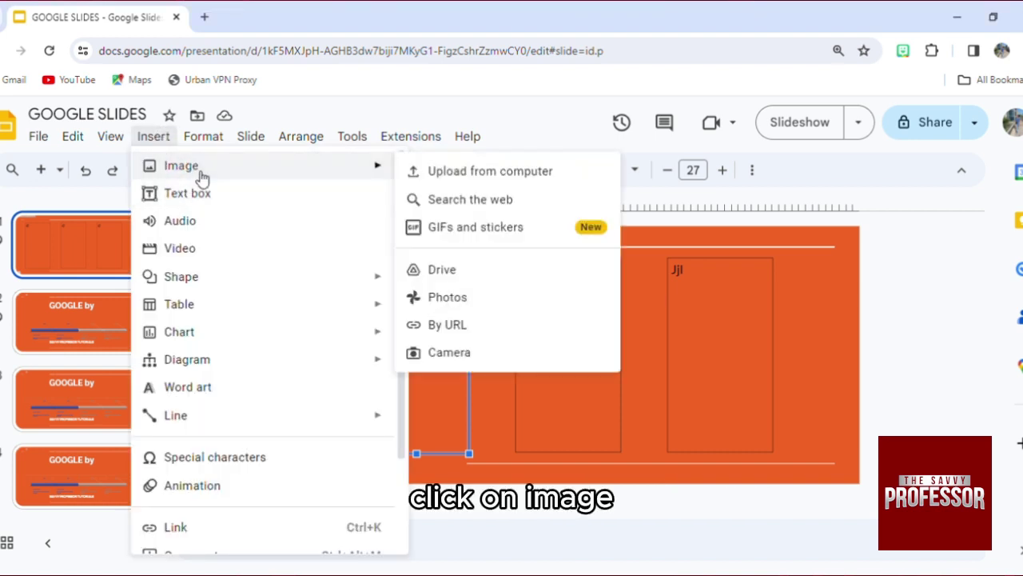
left_click(477, 200)
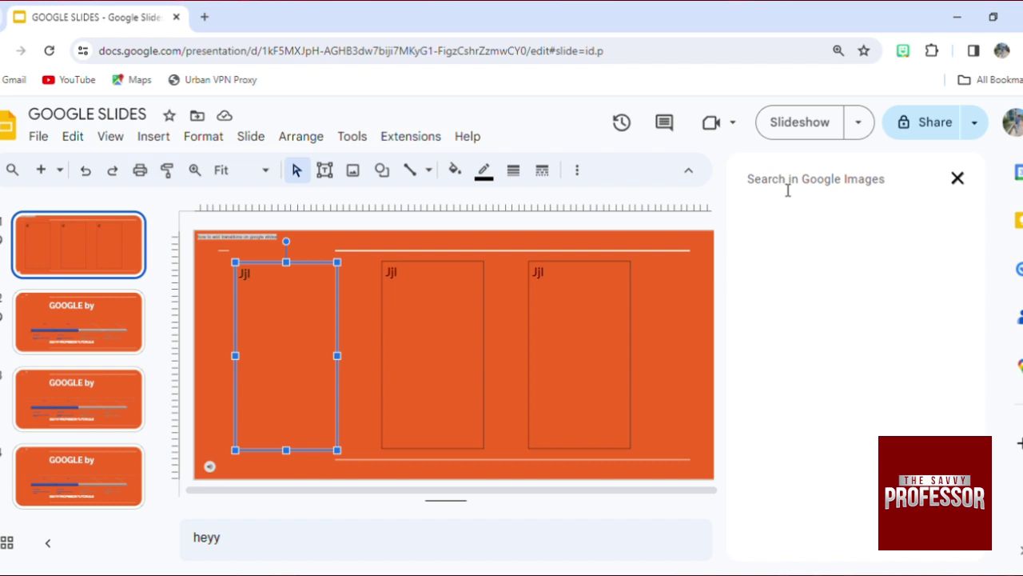
left_click(538, 51)
key("Return")
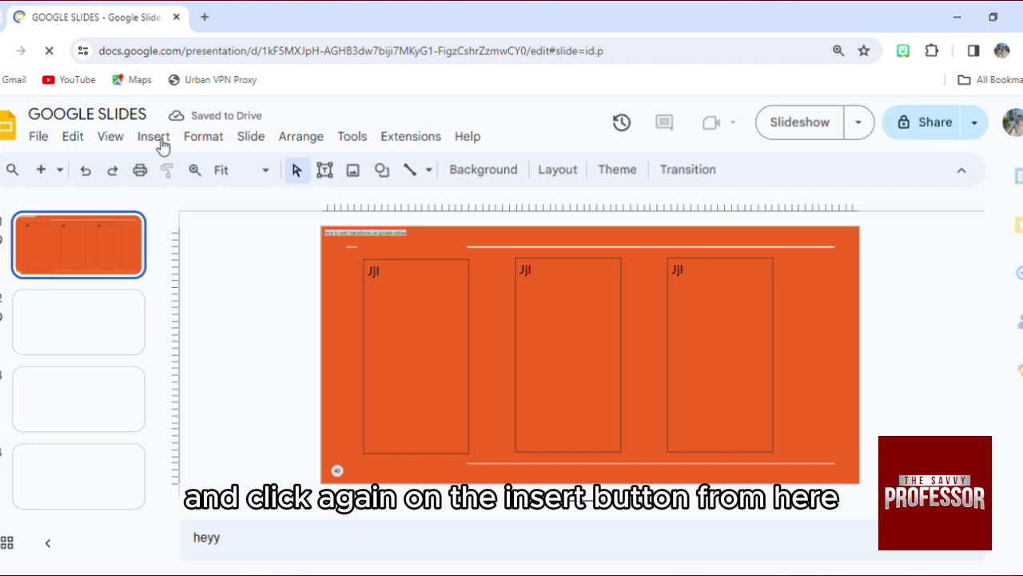
- Search the web for 'stakeholders' images from the Insert Image menu
left_click(157, 140)
left_click(201, 175)
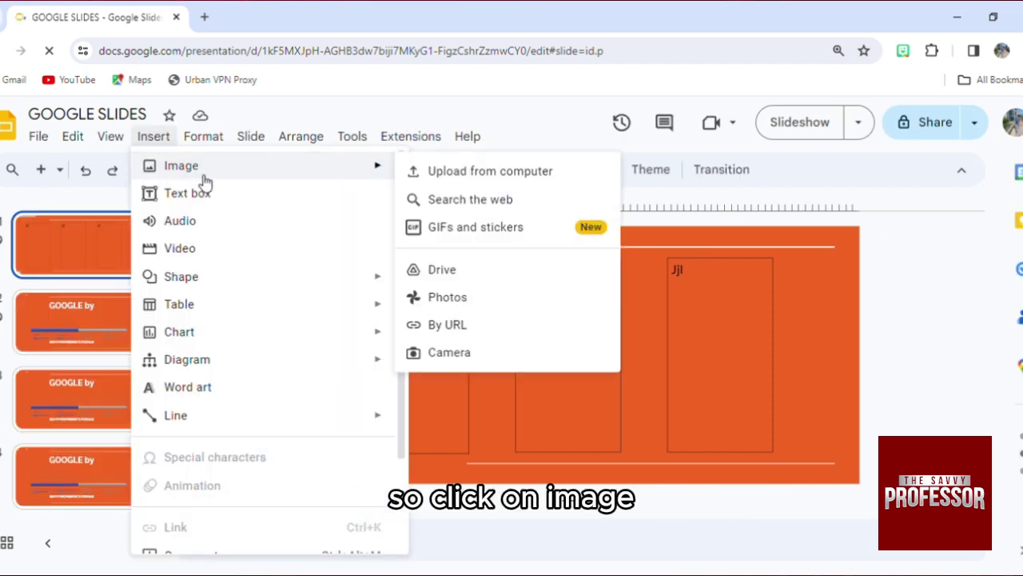
left_click(441, 197)
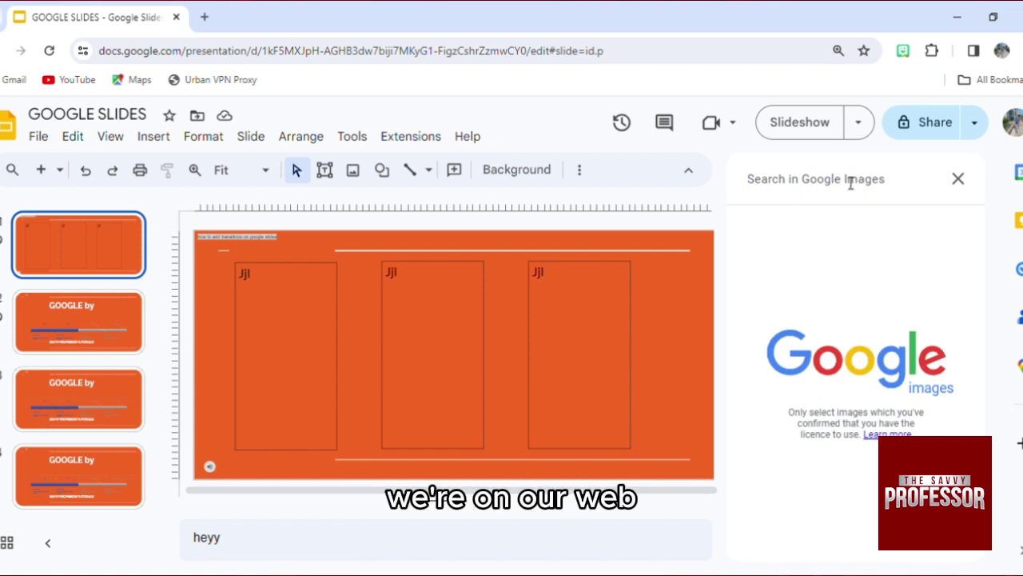
left_click(850, 182)
type("sta")
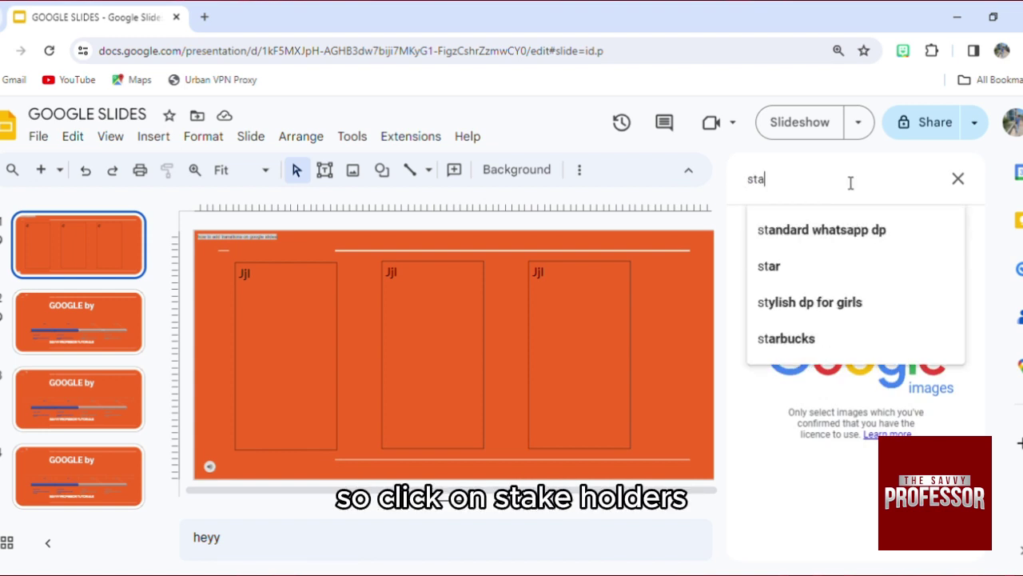
type("kehold")
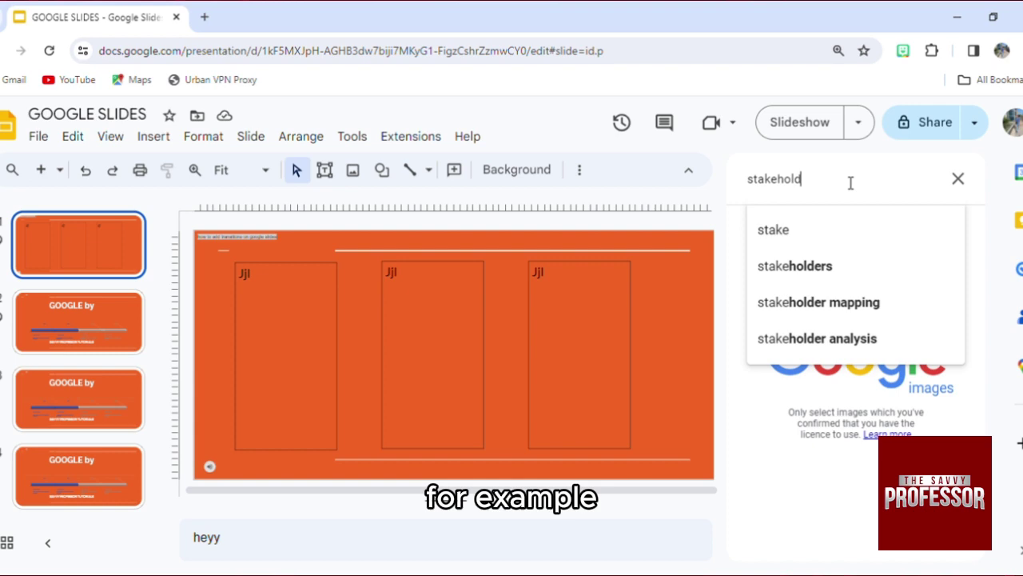
type("er")
key("Down")
key("Return")
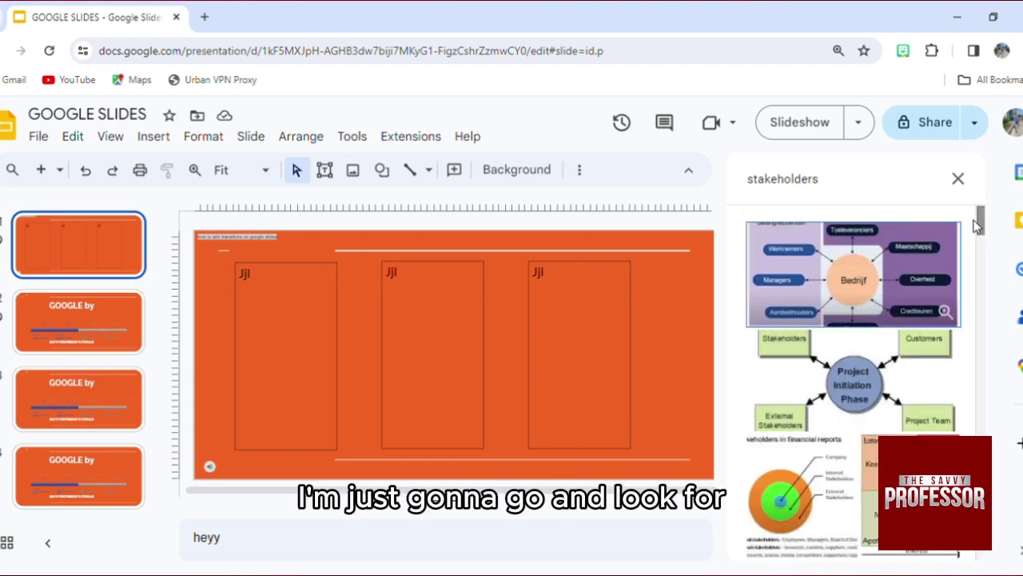
- Refine the search to 'stakeholders character' and scroll to the puzzle-piece drawing
mouse_move(982, 229)
left_mouse_down()
mouse_move(1018, 477)
mouse_move(1000, 468)
left_mouse_up()
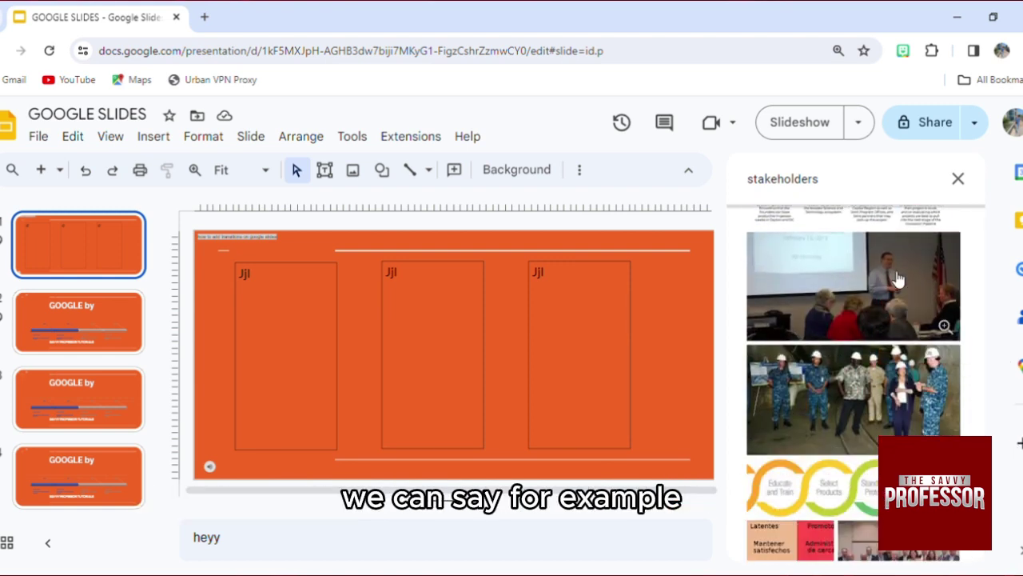
type(" c")
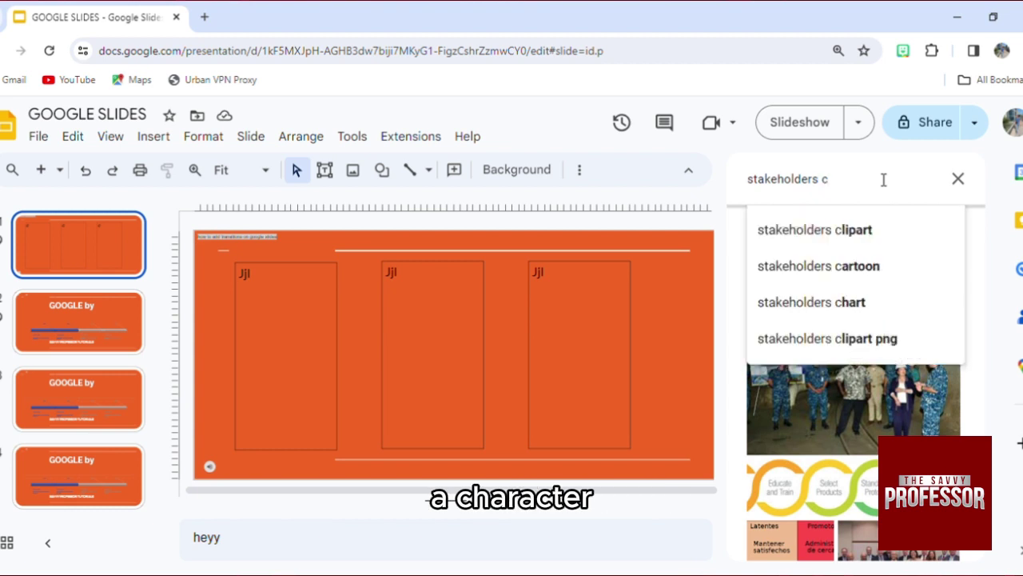
type("haract")
type("er")
key("Return")
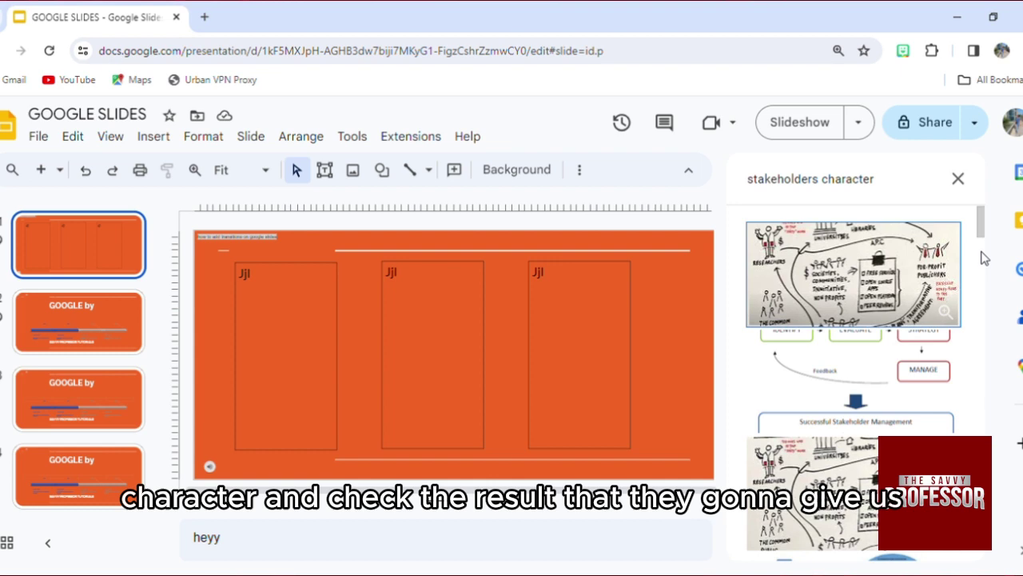
left_click_drag(982, 229, 998, 469)
scroll(854, 360, "up", 1)
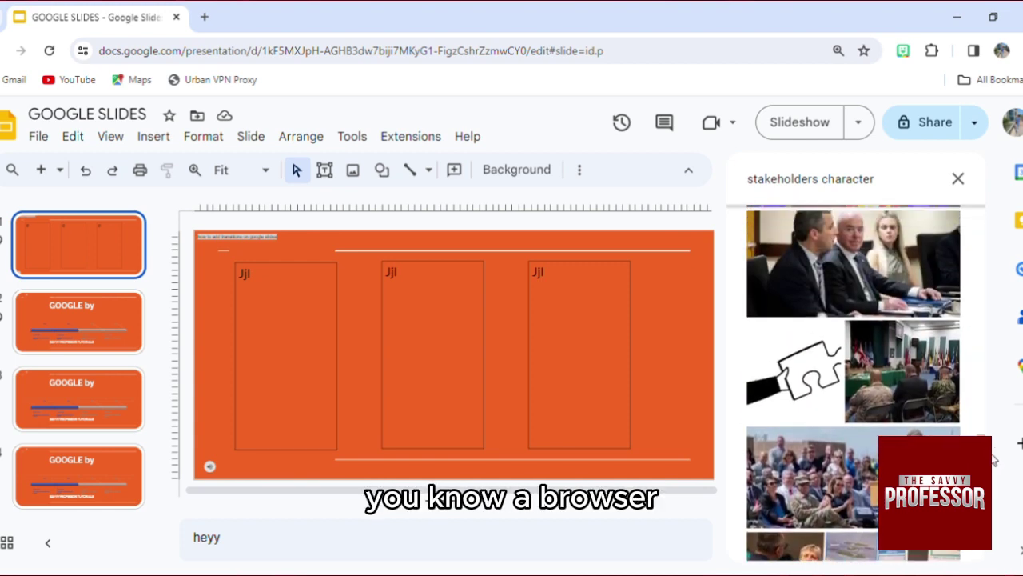
- Insert the puzzle-piece image and move it to the bottom of the left panel
left_click(807, 368)
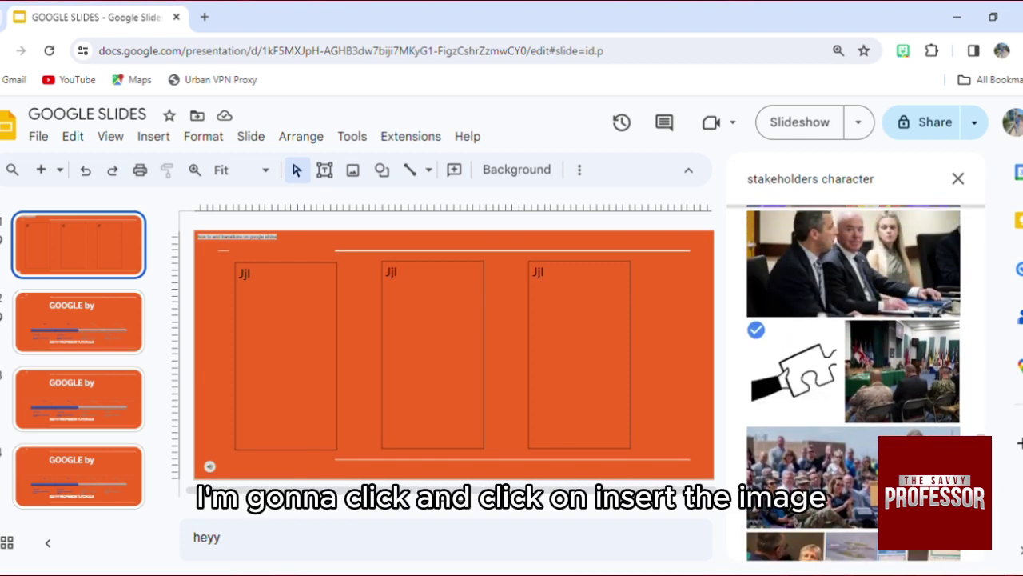
left_click(953, 550)
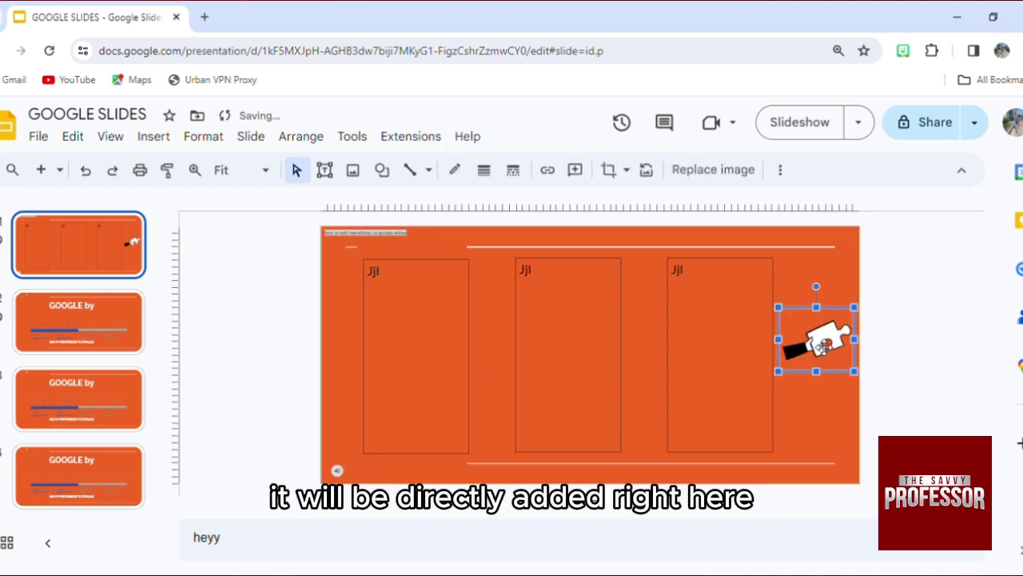
left_click_drag(834, 351, 426, 426)
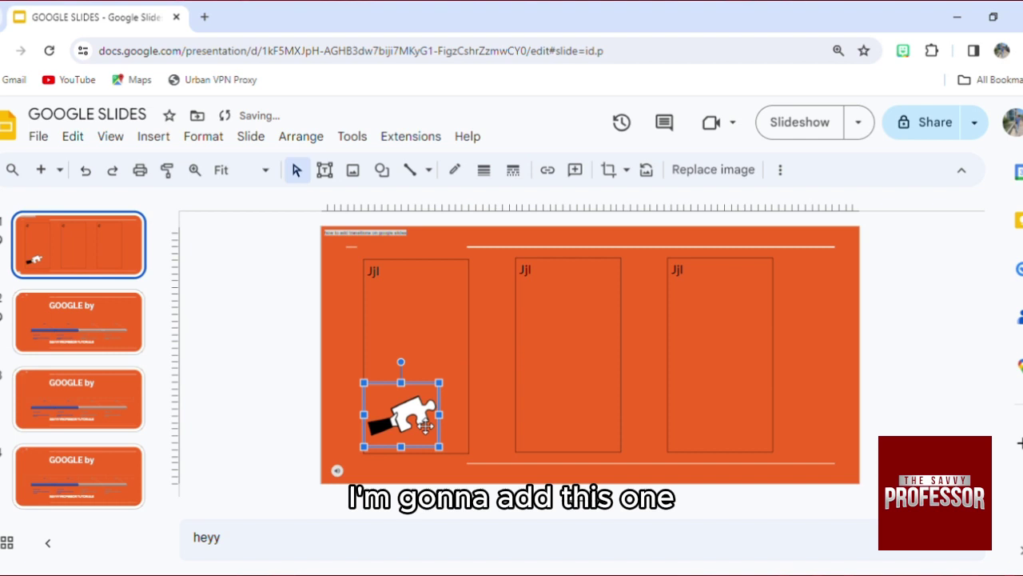
- Copy the puzzle-piece image into the middle and right panels
right_click(568, 433)
left_click(544, 418)
key("ctrl+z")
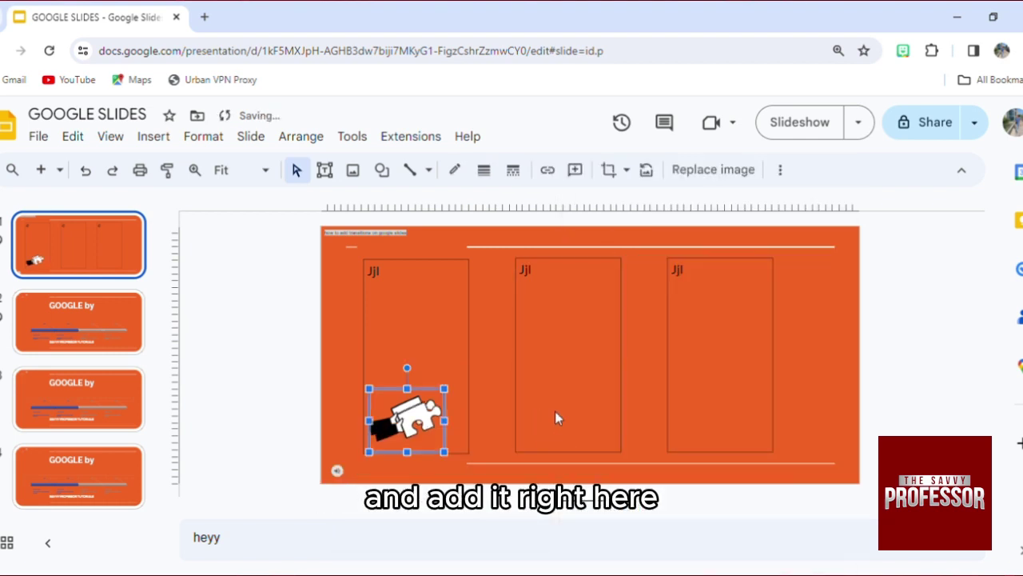
left_click_drag(696, 426, 433, 415)
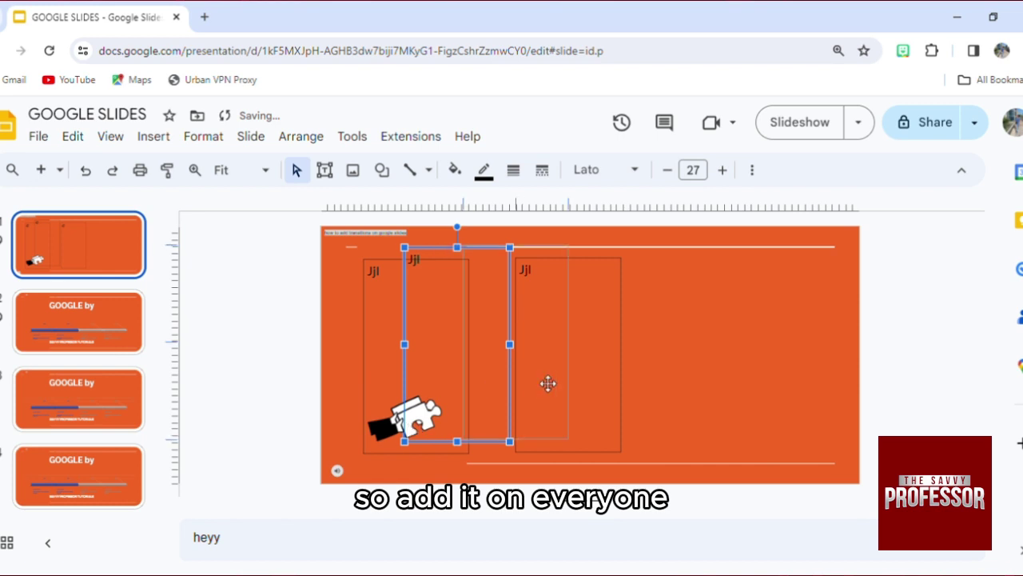
left_click_drag(486, 385, 764, 384)
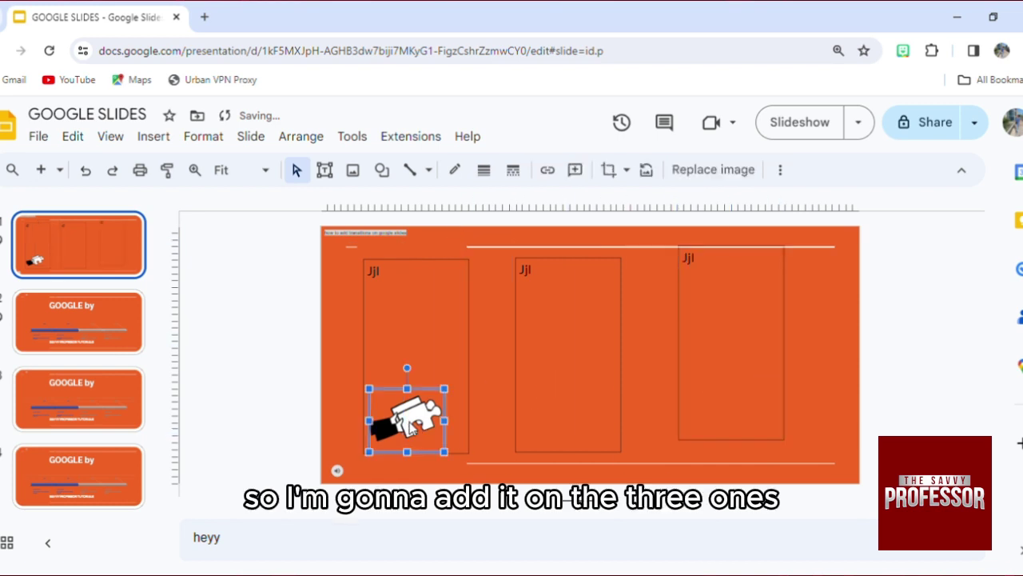
mouse_move(415, 426)
left_mouse_down()
mouse_move(575, 421)
mouse_move(750, 391)
left_mouse_up()
key("ctrl+d")
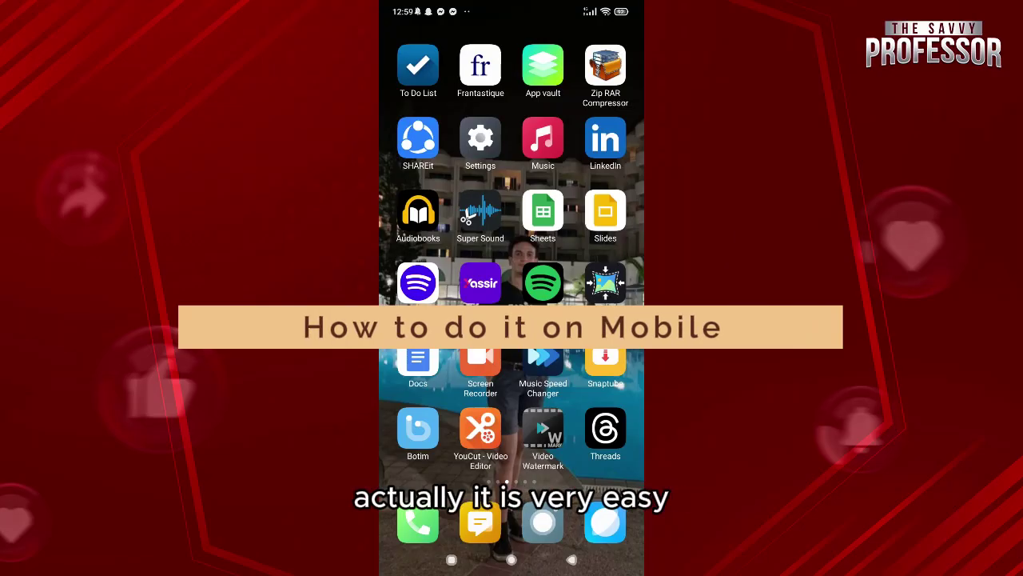
- Open the GOOGLE SLIDES presentation in the mobile app and edit the orange slide
left_click(606, 211)
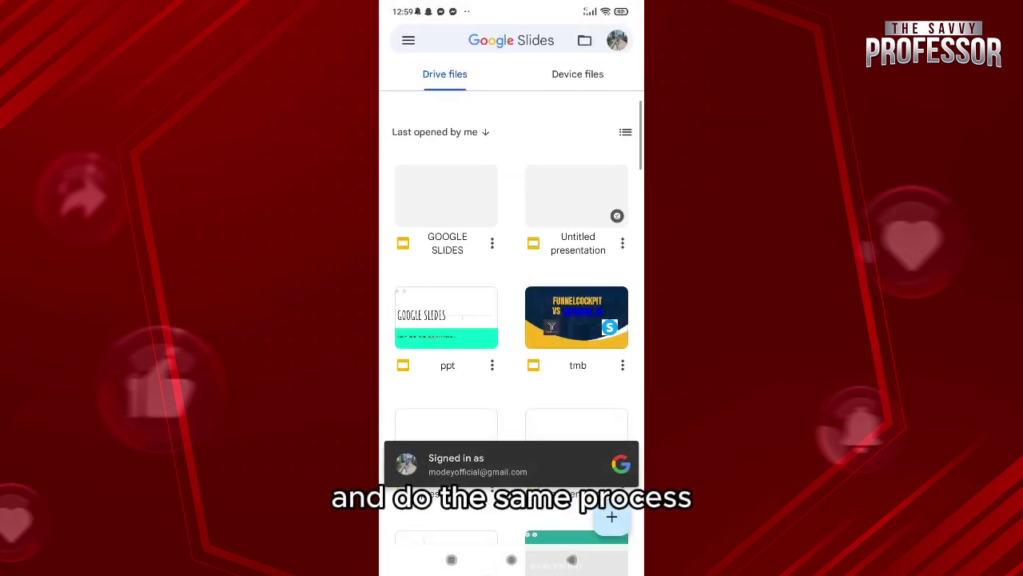
left_click(446, 208)
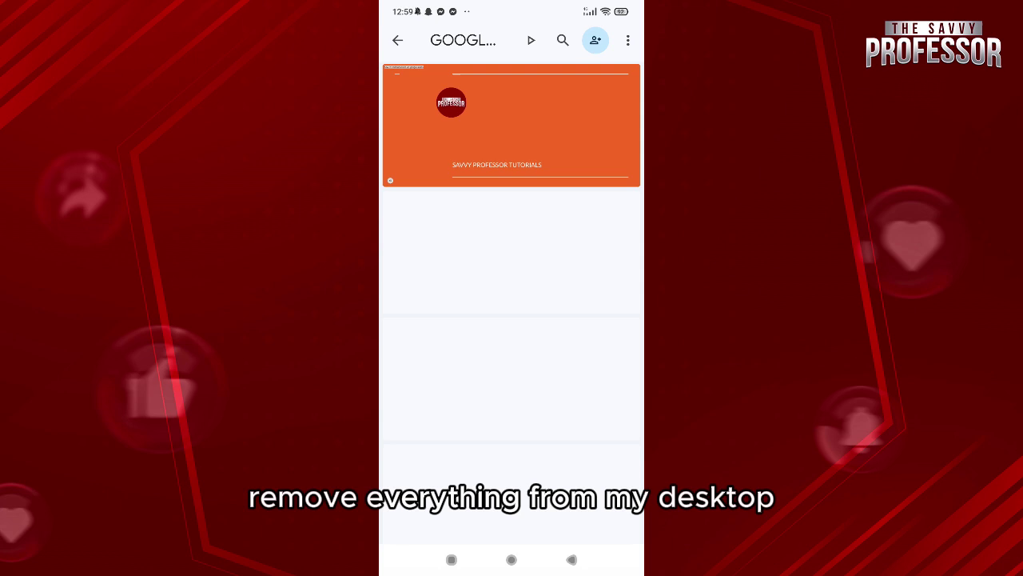
left_click(549, 210)
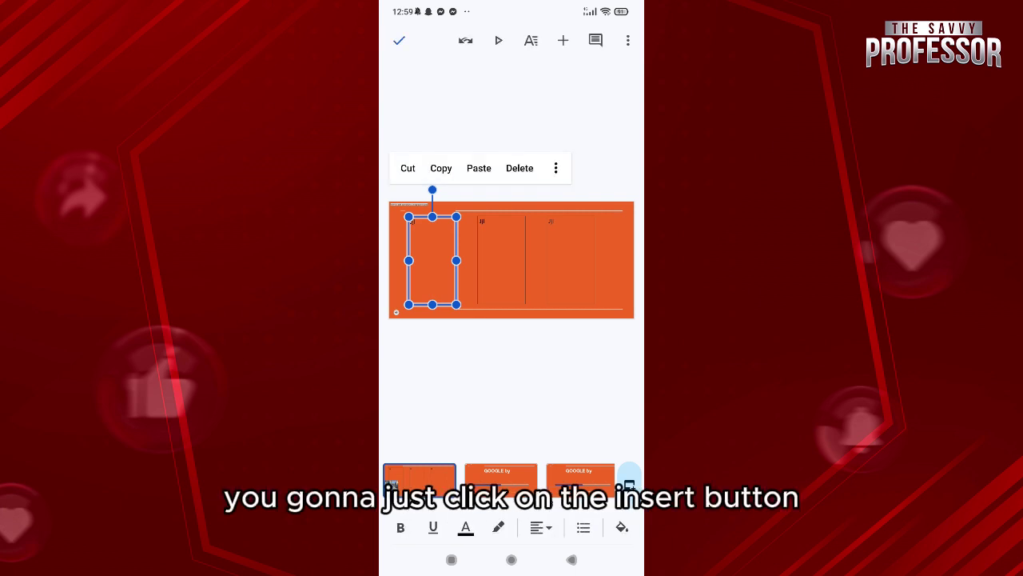
- Bring up the insert menu's image choices for photos or camera
left_click(562, 40)
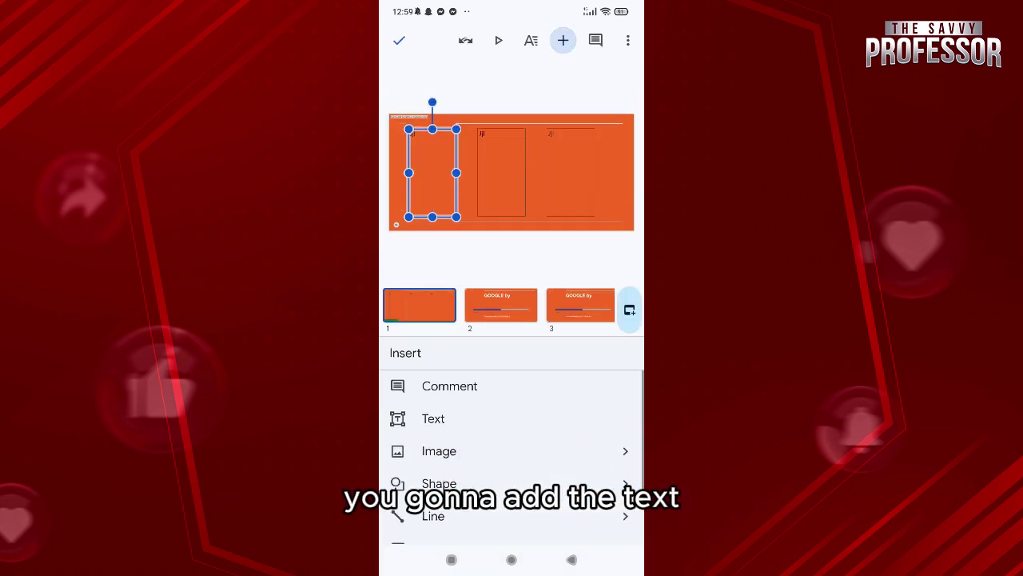
left_click(433, 403)
left_click(439, 414)
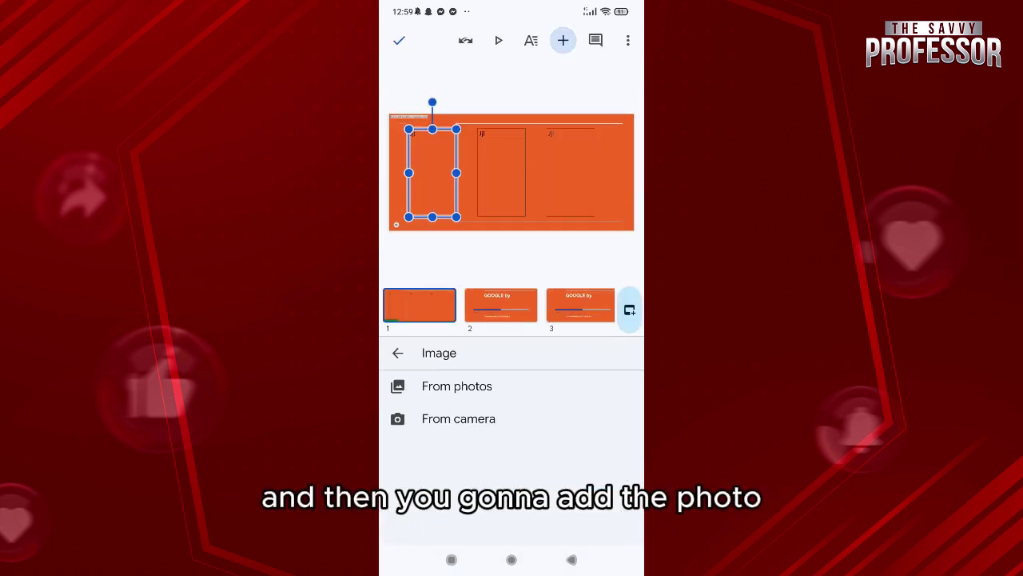